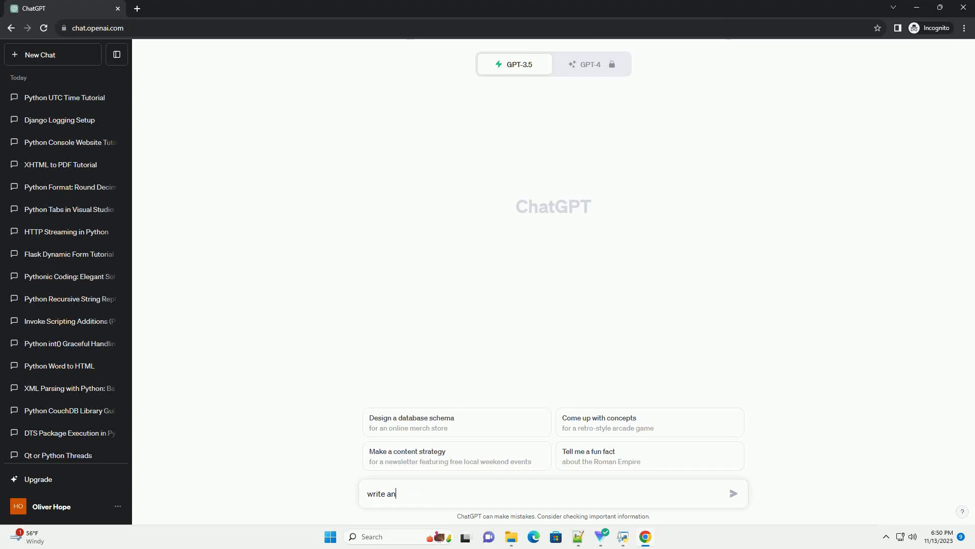
pyautogui.write('informative tutorial about Python (Django) Shopify API Client -- For a Beginner with code example')
# Step: Send the request for a beginner Django Shopify API client tutorial with code examples
pyautogui.press('Return')
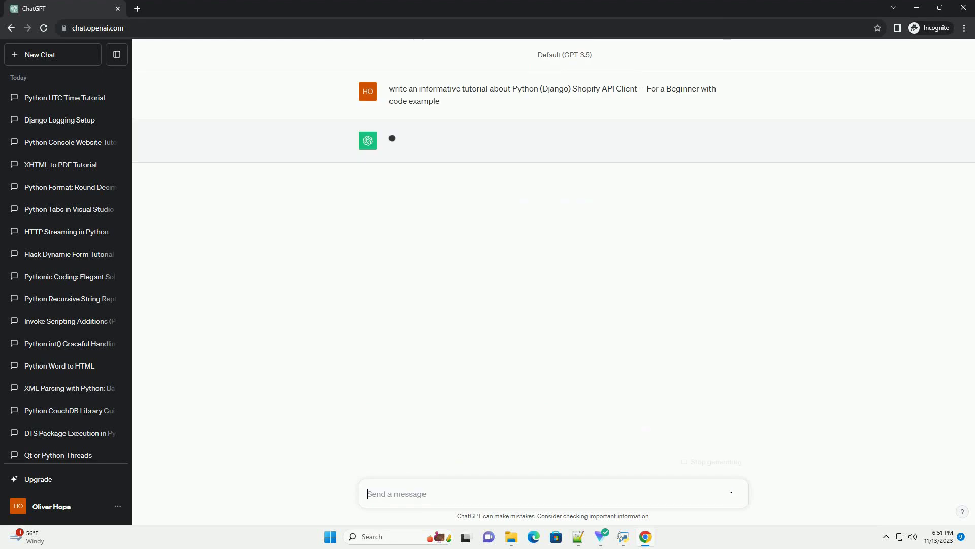